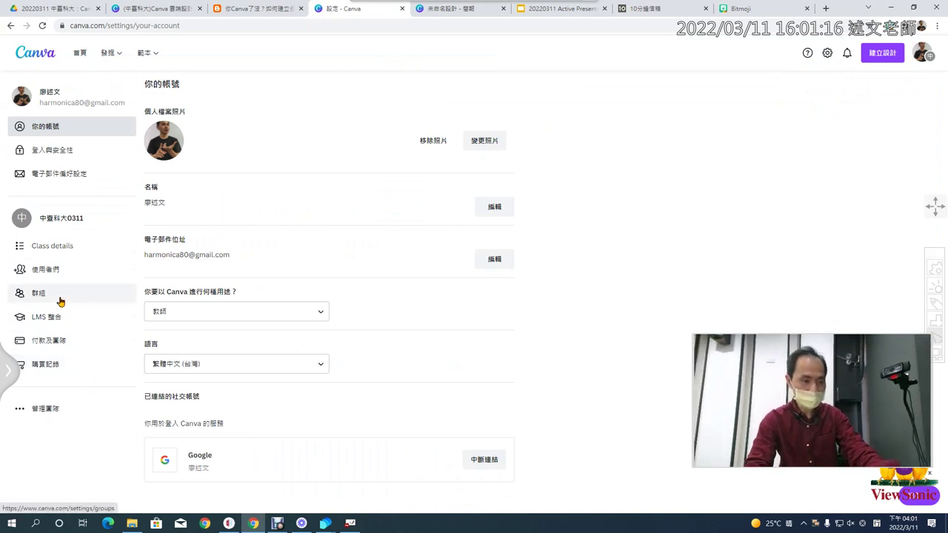
Step: Open the team's billing and teams settings and mark the option for creating a new class
click(64, 344)
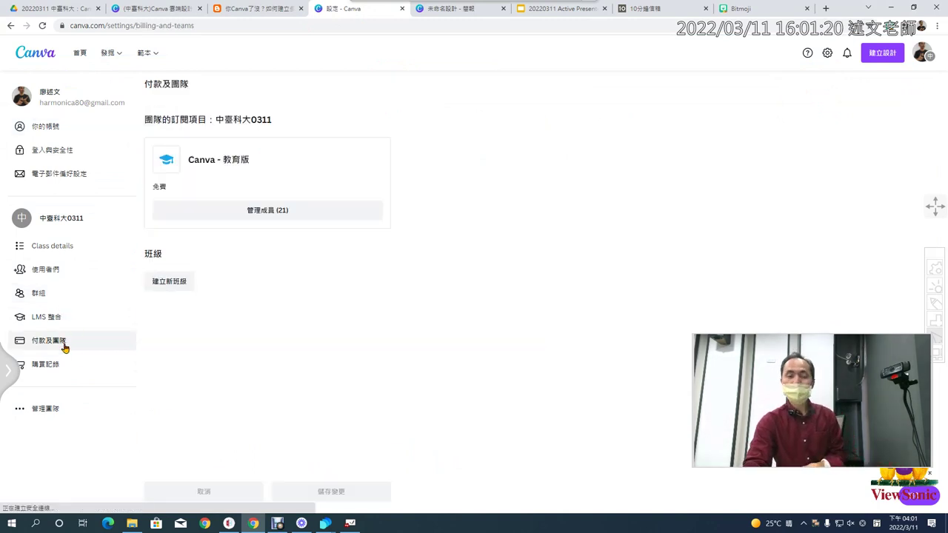
mouse_move(74, 357)
mouse_down()
mouse_move(24, 354)
mouse_move(44, 324)
mouse_move(74, 337)
mouse_up()
mouse_move(186, 301)
mouse_down()
mouse_move(147, 298)
mouse_move(154, 257)
mouse_move(206, 291)
mouse_move(155, 299)
mouse_up()
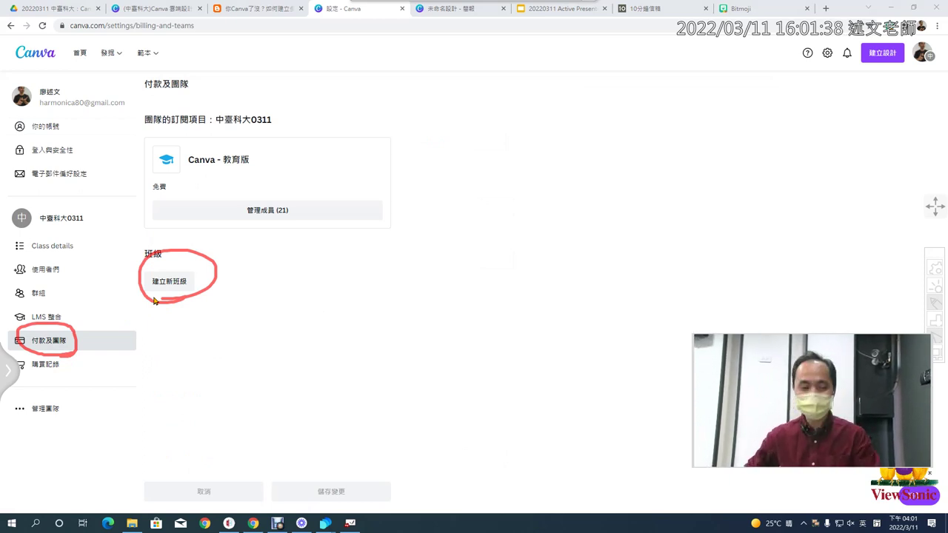
key(Escape)
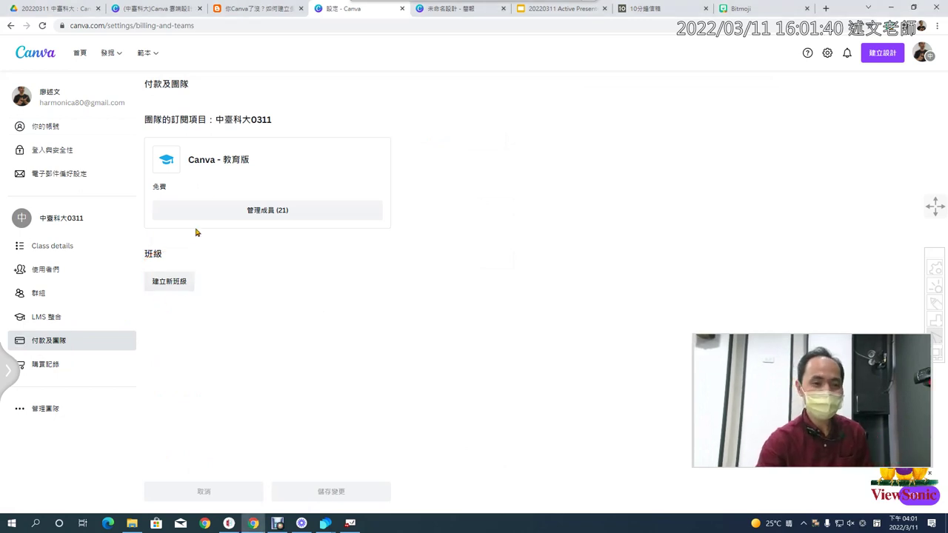
Step: Open the class member list and copy the share-link invitation for 中臺科大0311
click(62, 277)
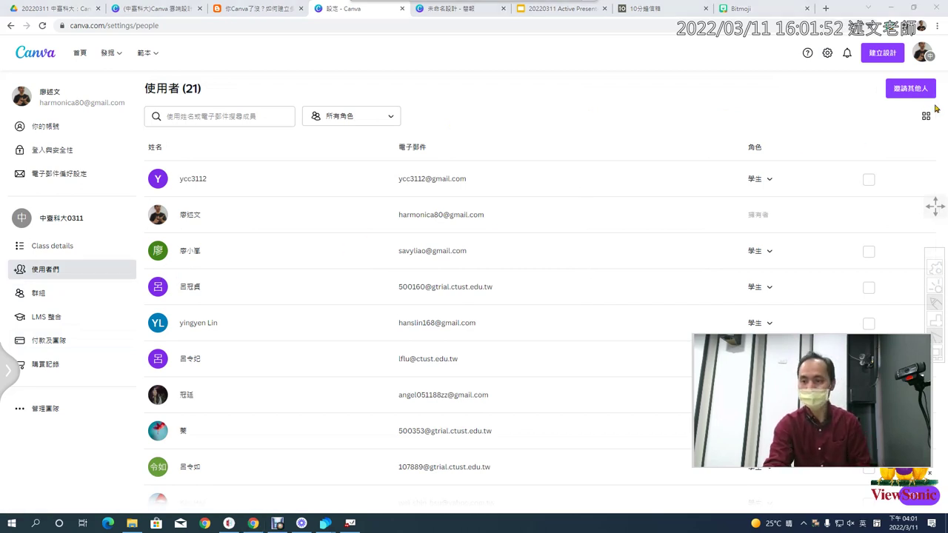
mouse_move(935, 109)
mouse_down()
mouse_move(893, 74)
mouse_move(941, 98)
mouse_up()
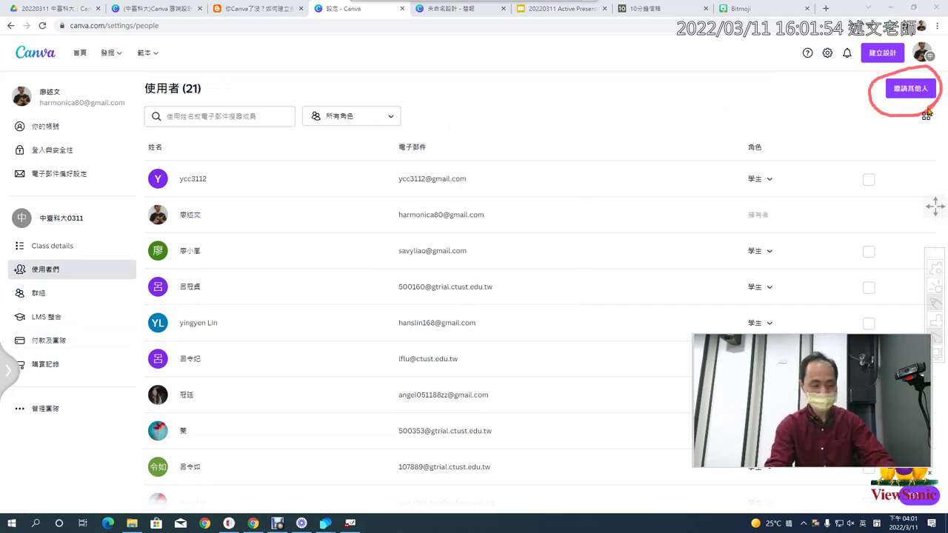
click(914, 87)
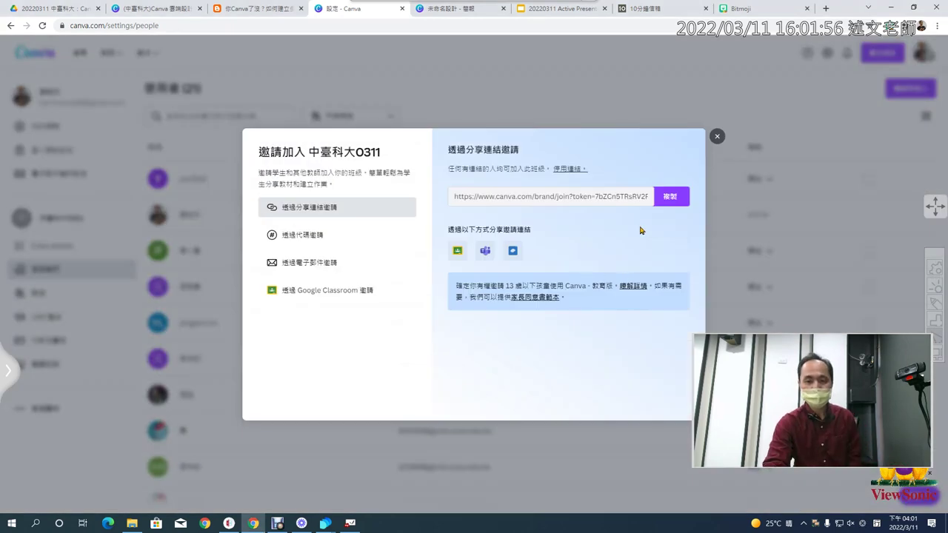
click(674, 198)
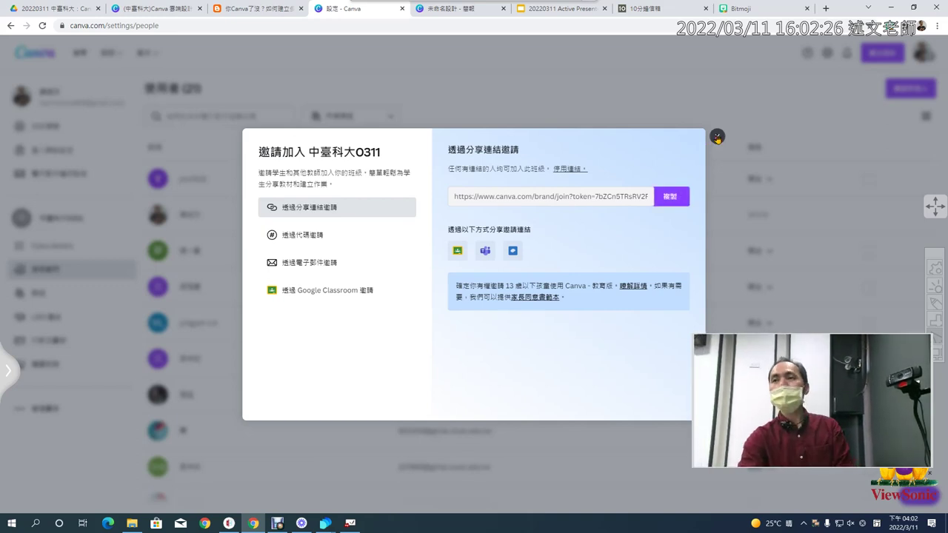
click(717, 137)
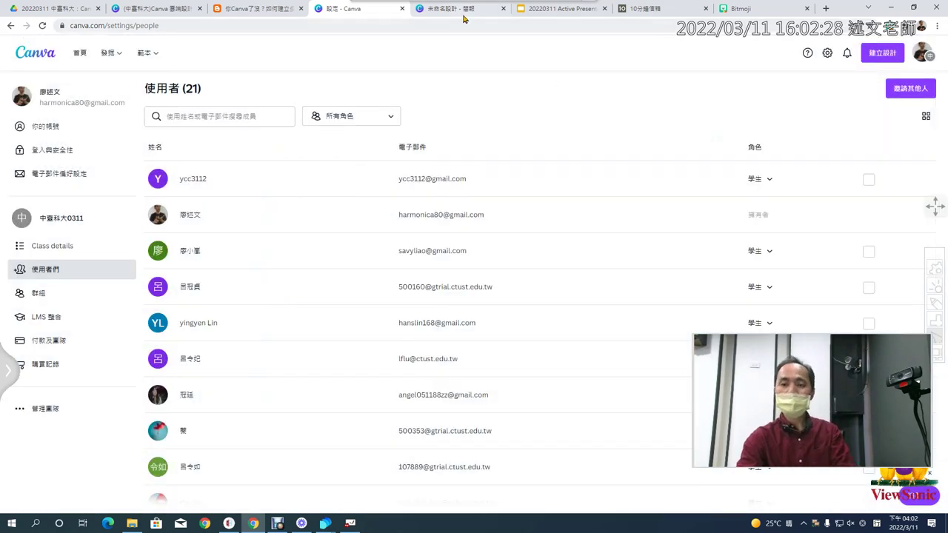
Step: Go to the Canva home page and look through the other teams available to switch to
click(462, 13)
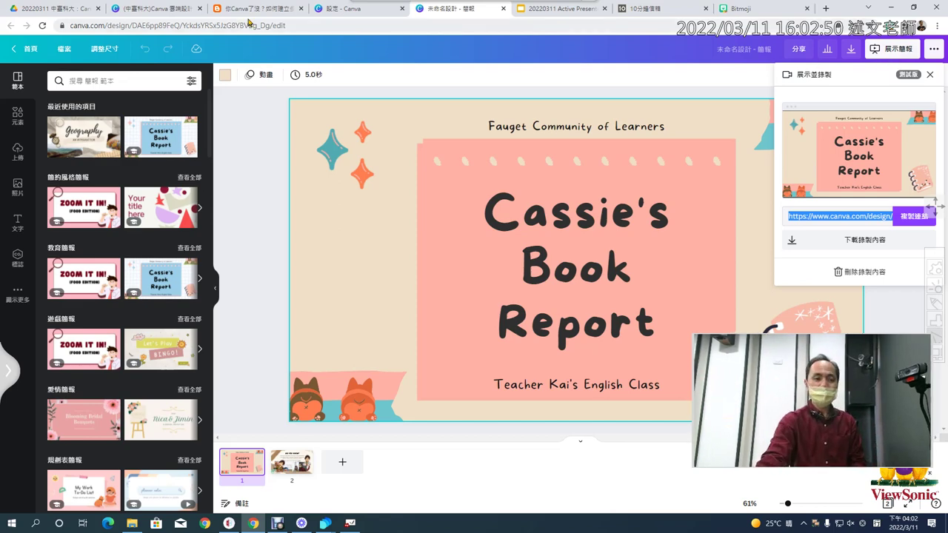
click(372, 14)
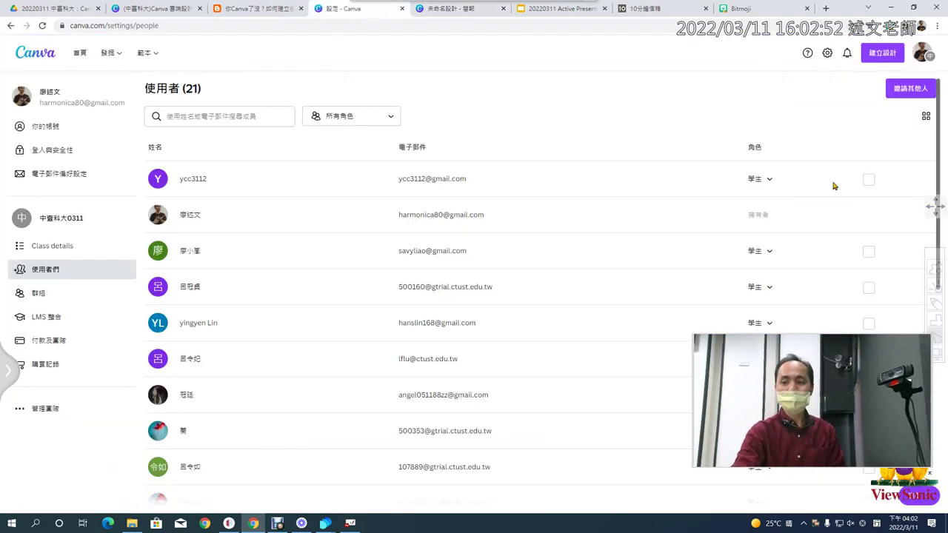
click(78, 58)
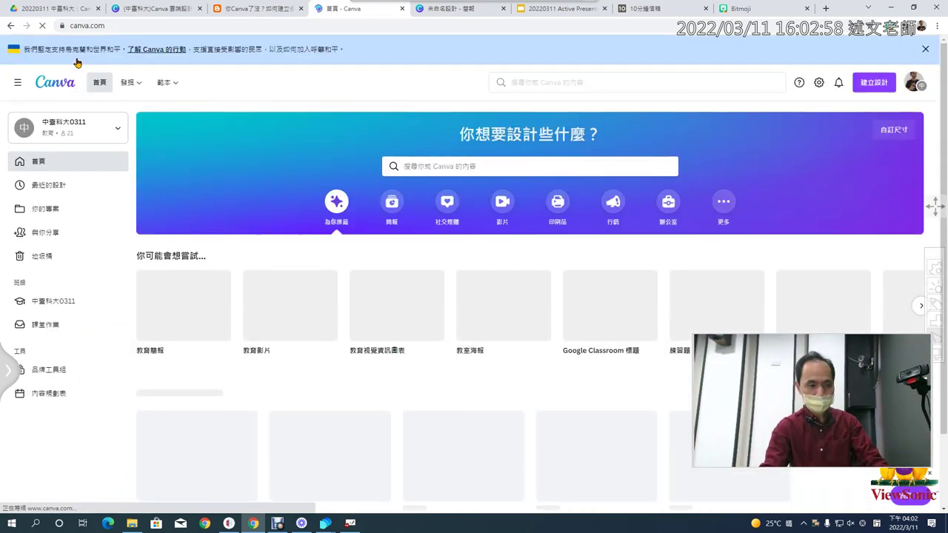
click(117, 127)
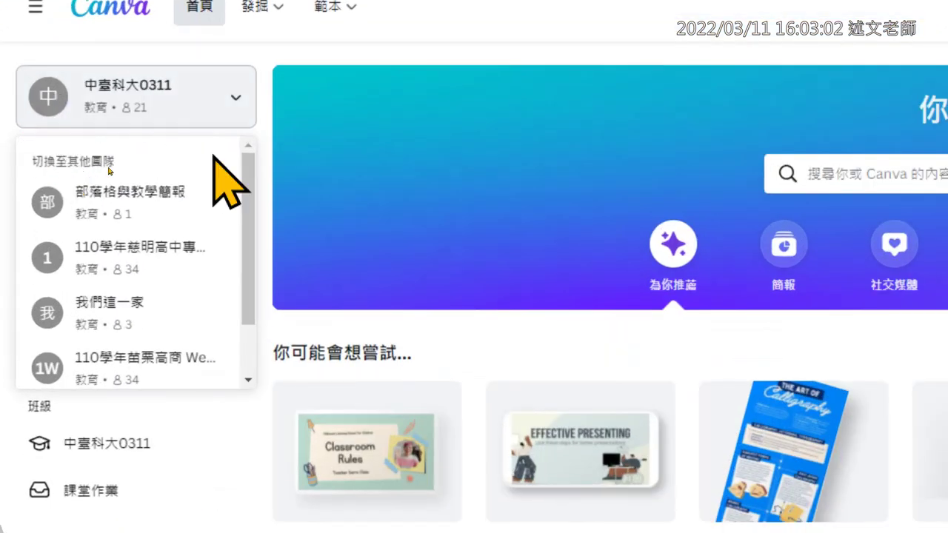
click(236, 99)
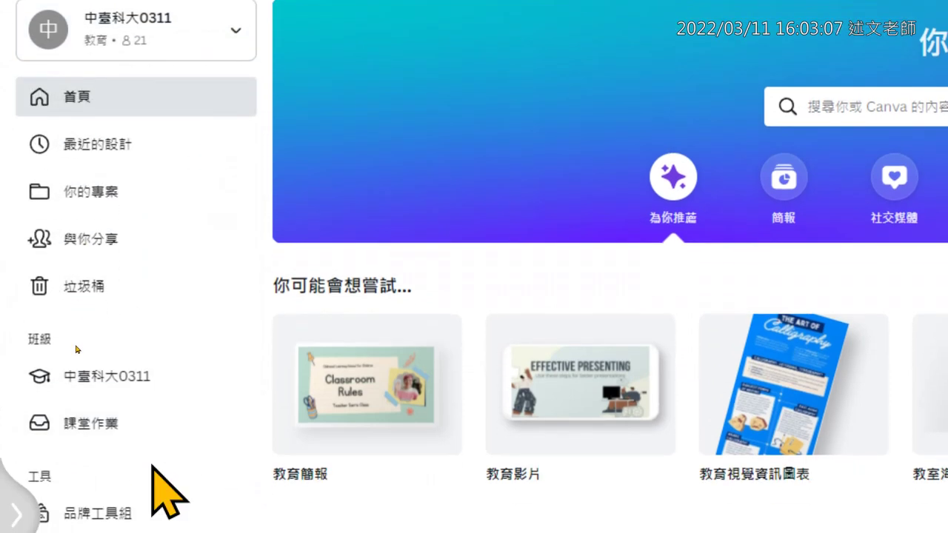
Step: Mark the classwork (課堂作業) entry of the 中臺科大0311 class and open its page
mouse_move(141, 448)
mouse_down()
mouse_move(21, 440)
mouse_move(12, 422)
mouse_move(49, 404)
mouse_move(81, 405)
mouse_move(130, 413)
mouse_move(132, 438)
mouse_up()
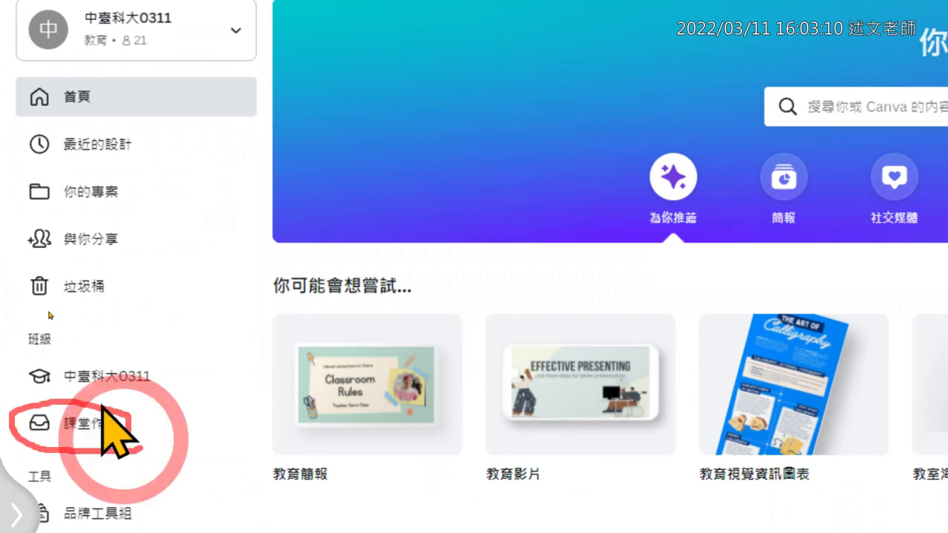
mouse_move(33, 392)
mouse_down()
mouse_move(66, 345)
mouse_move(152, 349)
mouse_move(167, 374)
mouse_move(135, 404)
mouse_move(82, 393)
mouse_up()
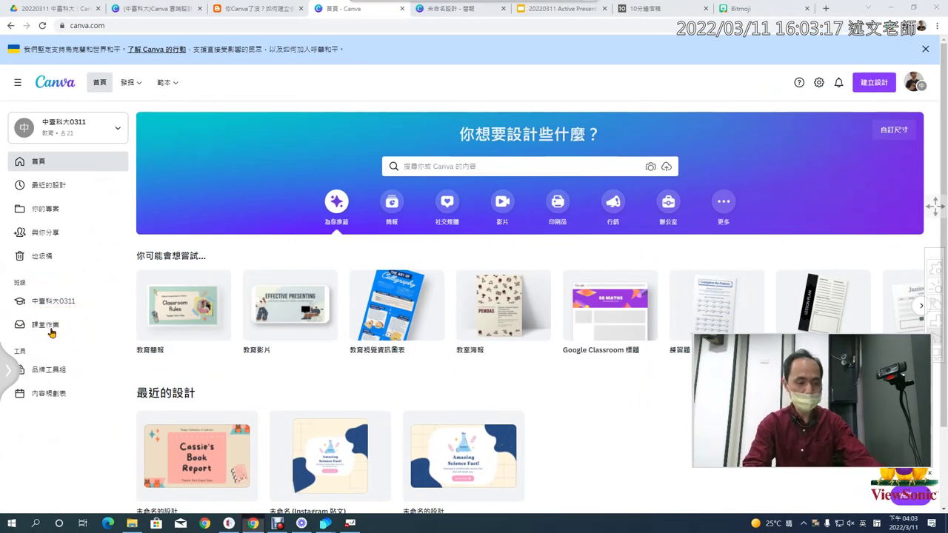
click(49, 327)
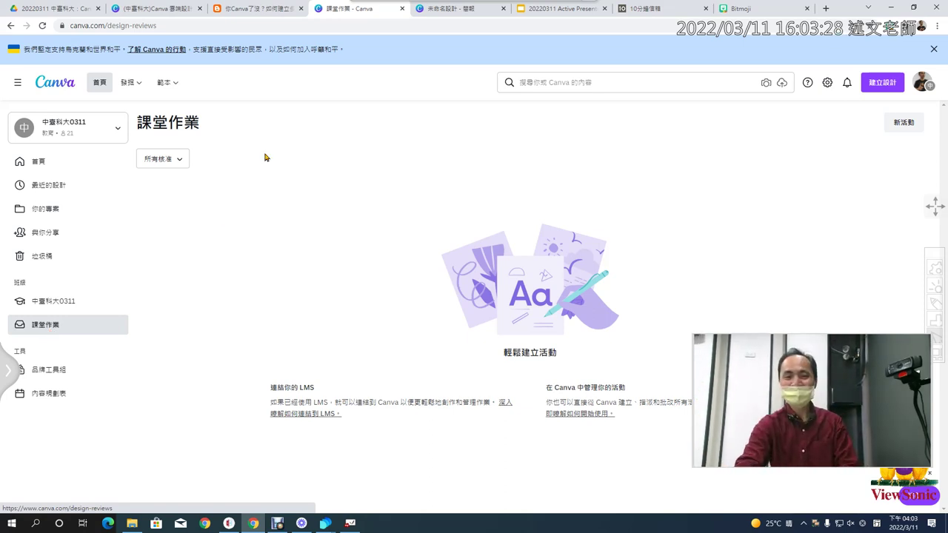
Step: Open the submitted presentation 未命名 (簡報 (16:9)) from the classwork list for review in the editor
click(457, 9)
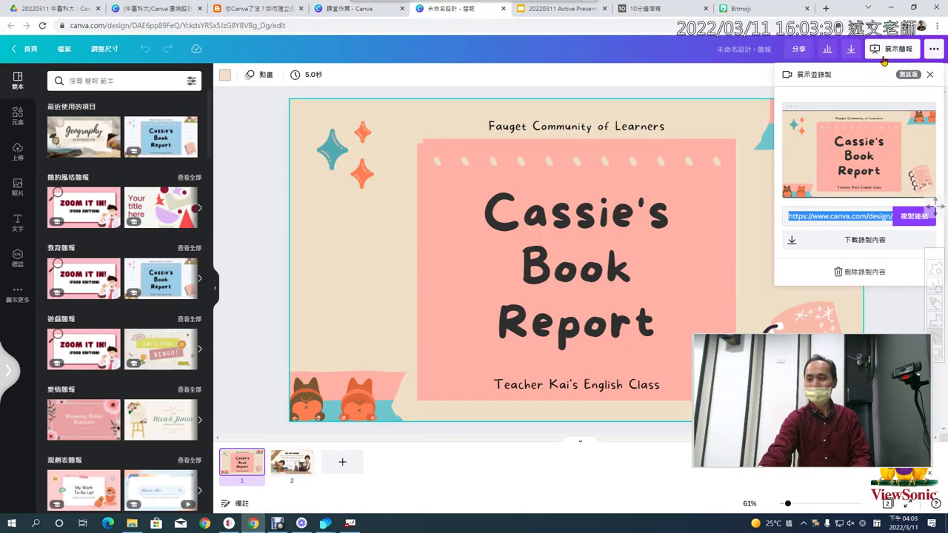
click(348, 9)
click(61, 304)
click(56, 325)
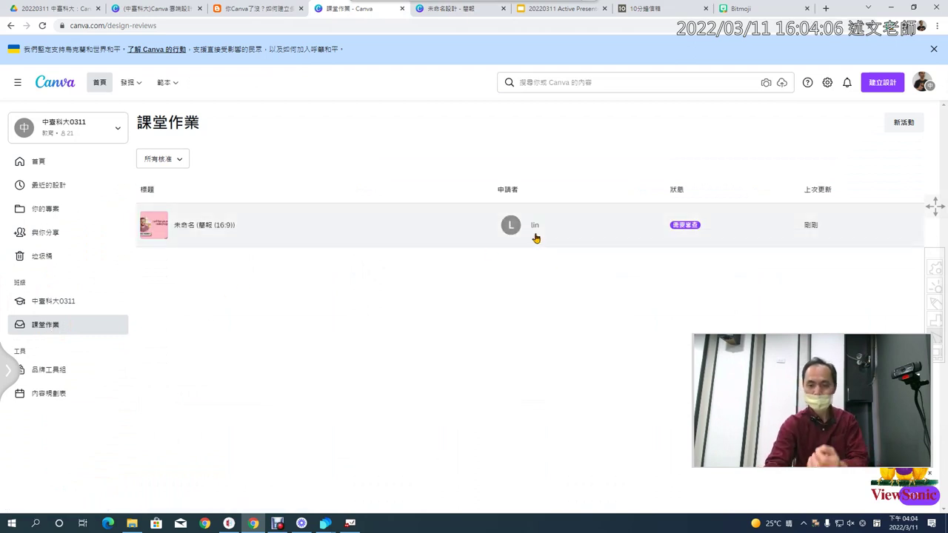
click(385, 239)
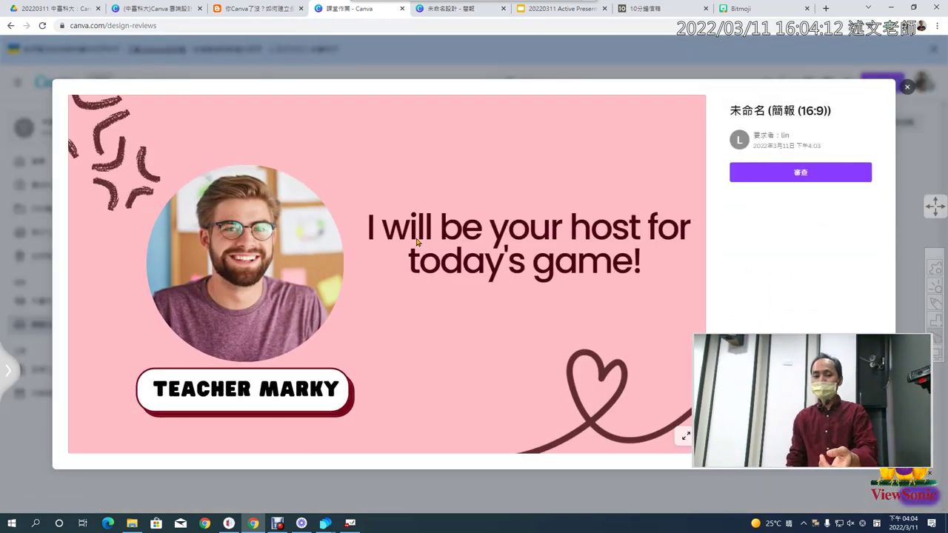
click(765, 173)
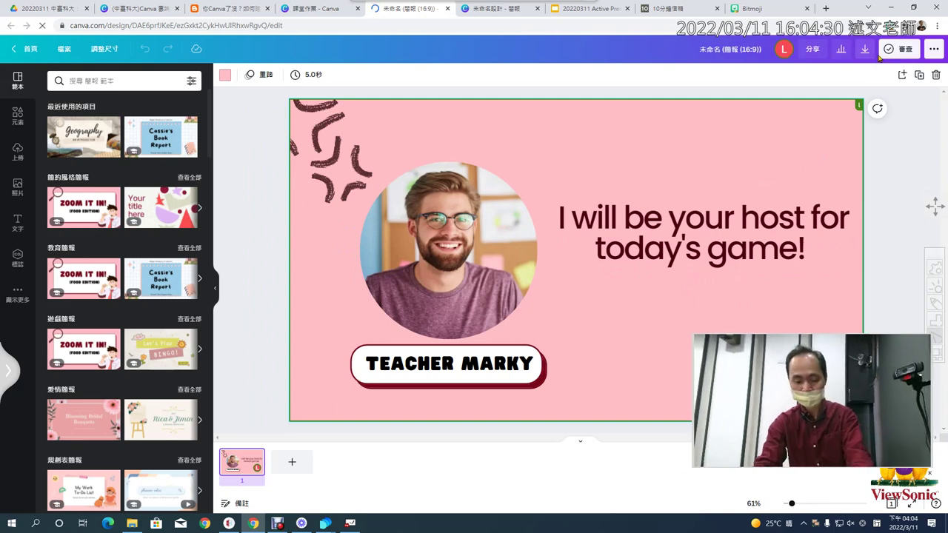
Step: Point out the student collaborator's avatar, the slide photo and the collaborator marker on the slide frame with temporary annotations
mouse_move(871, 67)
mouse_down()
mouse_move(780, 68)
mouse_move(761, 54)
mouse_move(770, 76)
mouse_up()
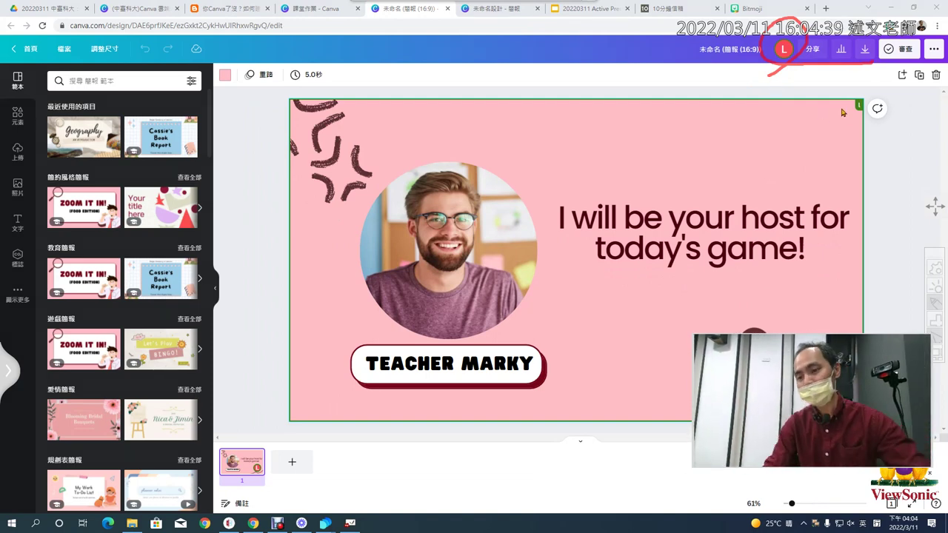
mouse_move(531, 136)
mouse_down()
mouse_move(498, 182)
mouse_move(532, 168)
mouse_up()
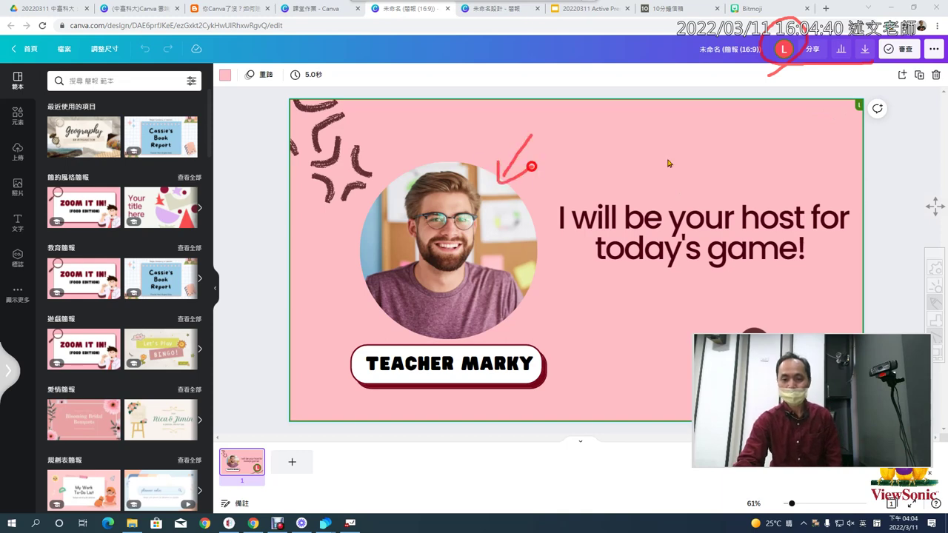
mouse_move(861, 88)
mouse_down()
mouse_move(864, 117)
mouse_move(875, 107)
mouse_move(863, 118)
mouse_up()
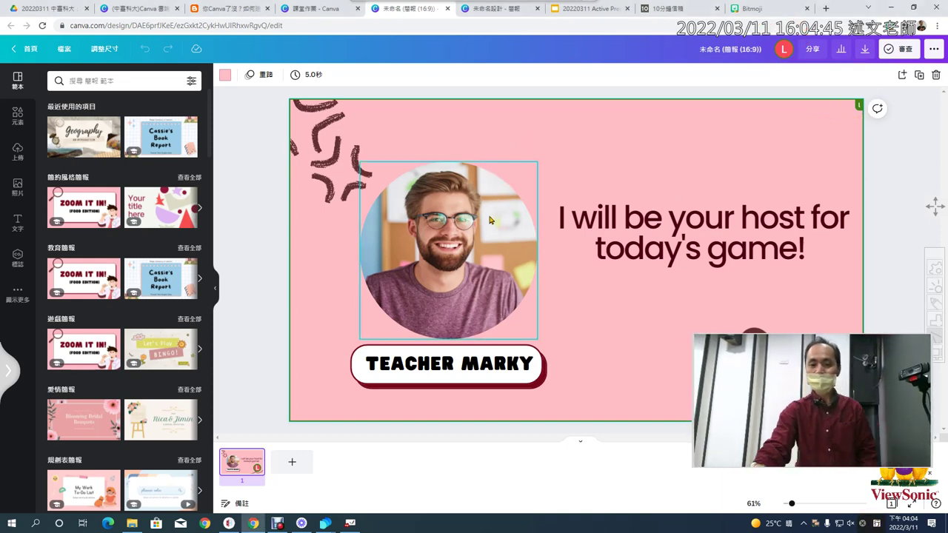
Step: Move the "I will be your host for today's game!" text up the slide and back down beside the photo
click(659, 230)
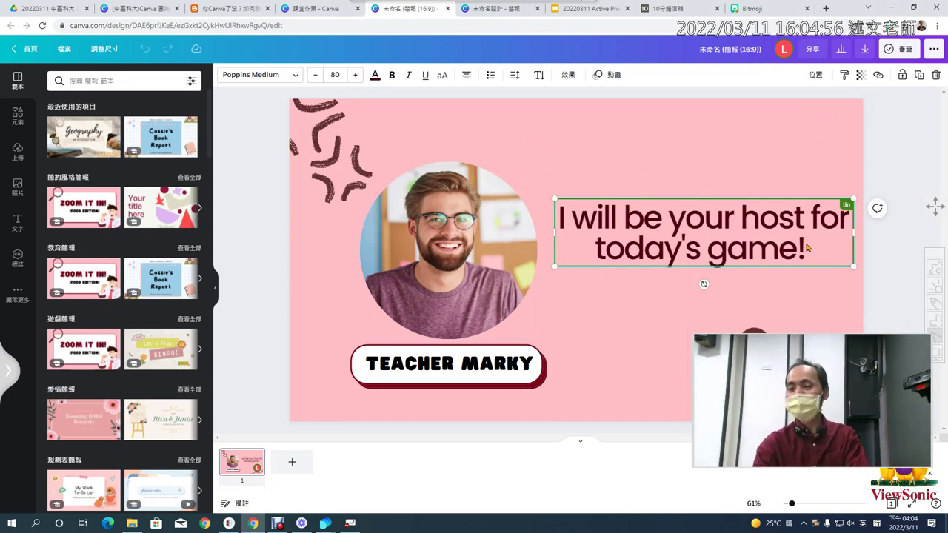
mouse_move(858, 199)
mouse_down()
mouse_move(837, 223)
mouse_move(836, 191)
mouse_move(861, 204)
mouse_up()
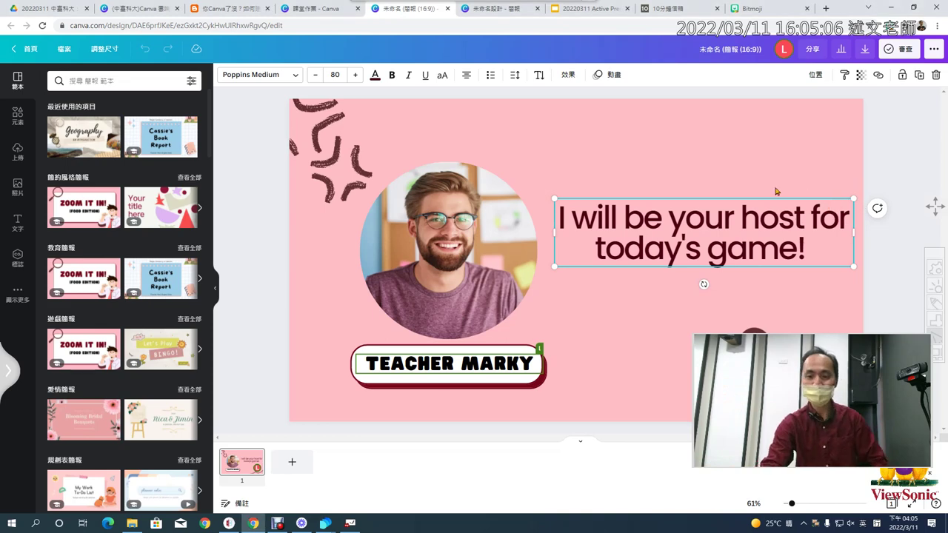
drag(727, 223, 725, 160)
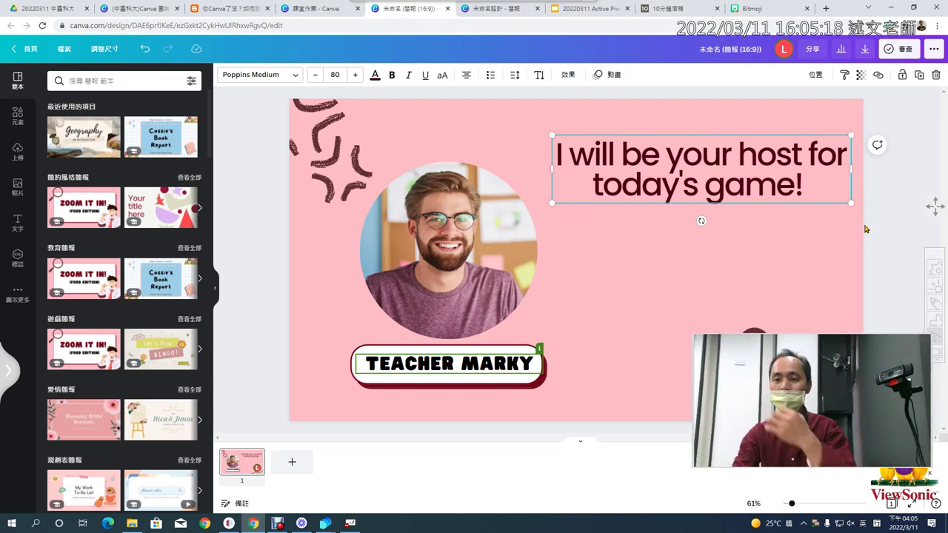
drag(770, 165, 762, 245)
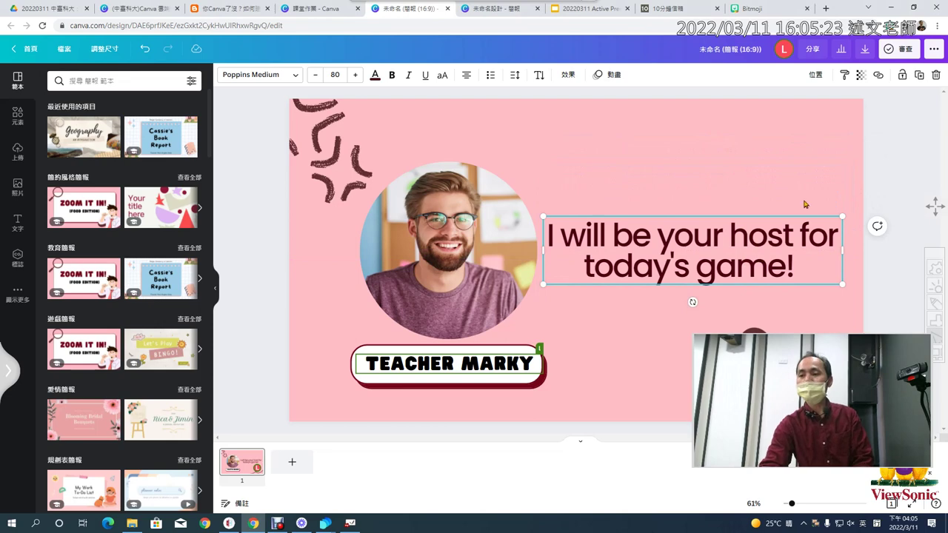
Step: Add the multi-outlined heart graphic, raise the headline text, and place the heart beneath it beside the photo
click(18, 120)
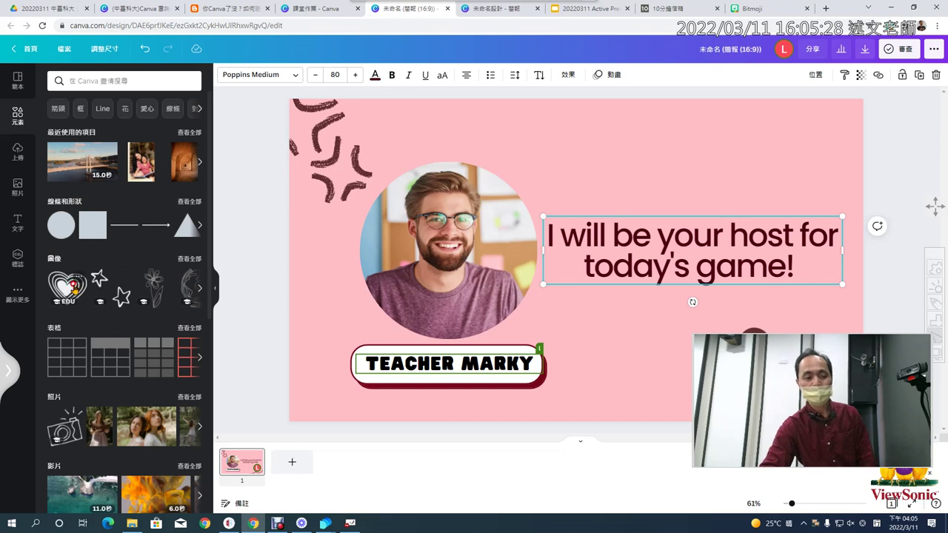
click(67, 287)
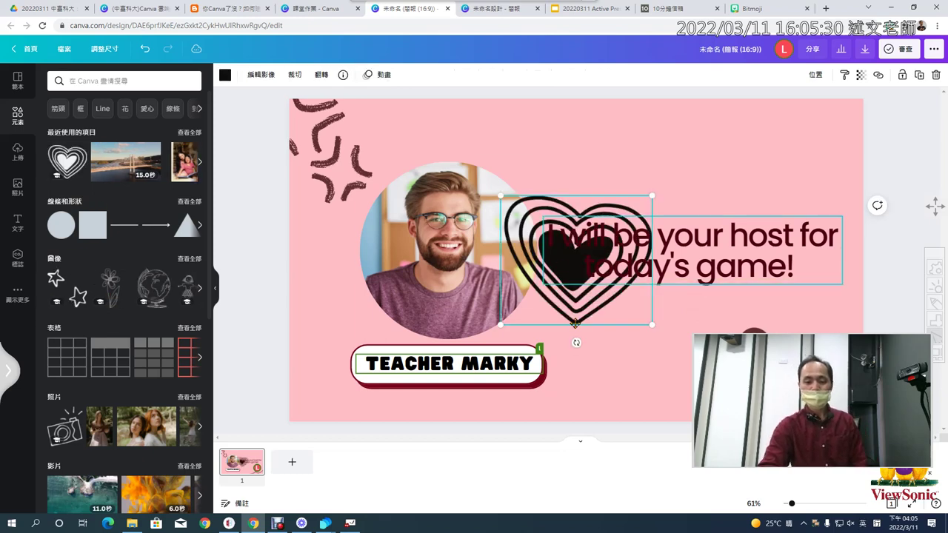
drag(670, 256, 681, 184)
drag(579, 257, 632, 296)
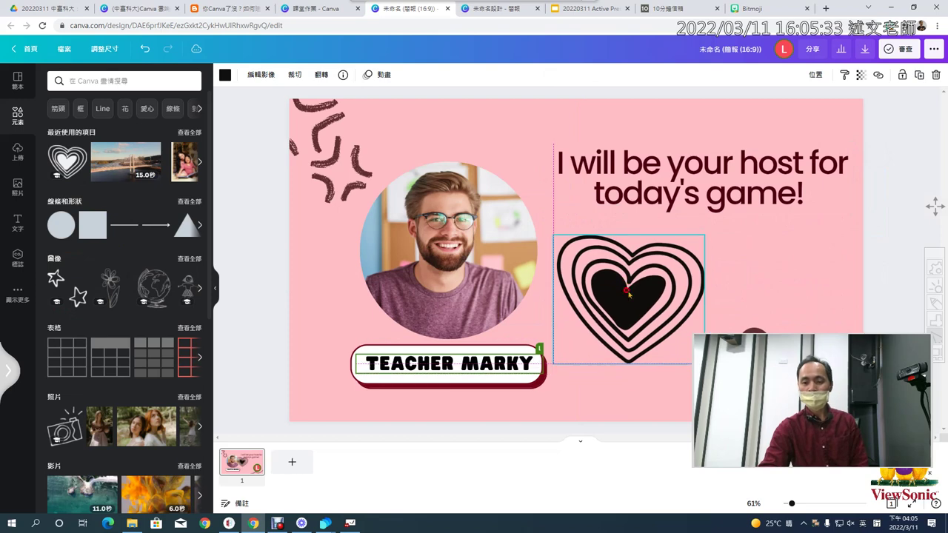
Step: Write the review feedback 加個愛心更好 for the student's presentation and submit it
click(903, 52)
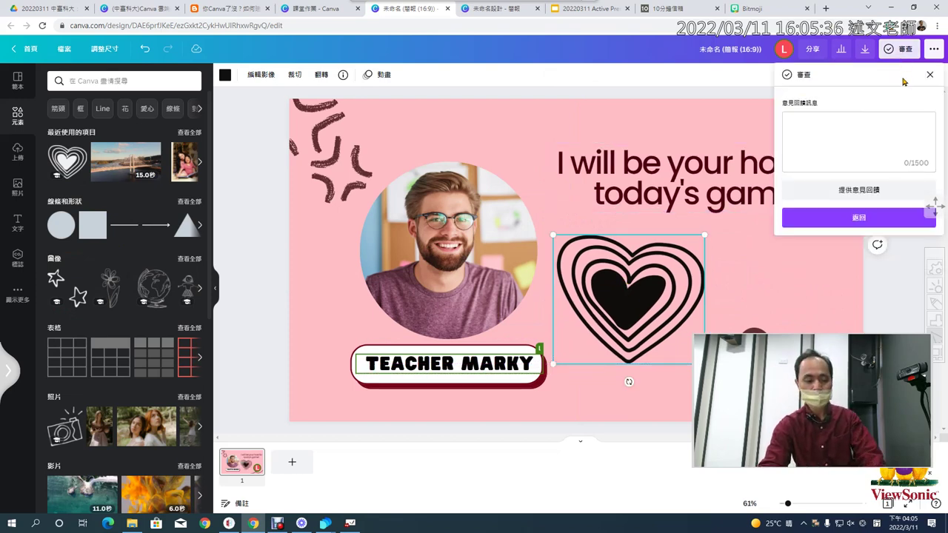
click(893, 136)
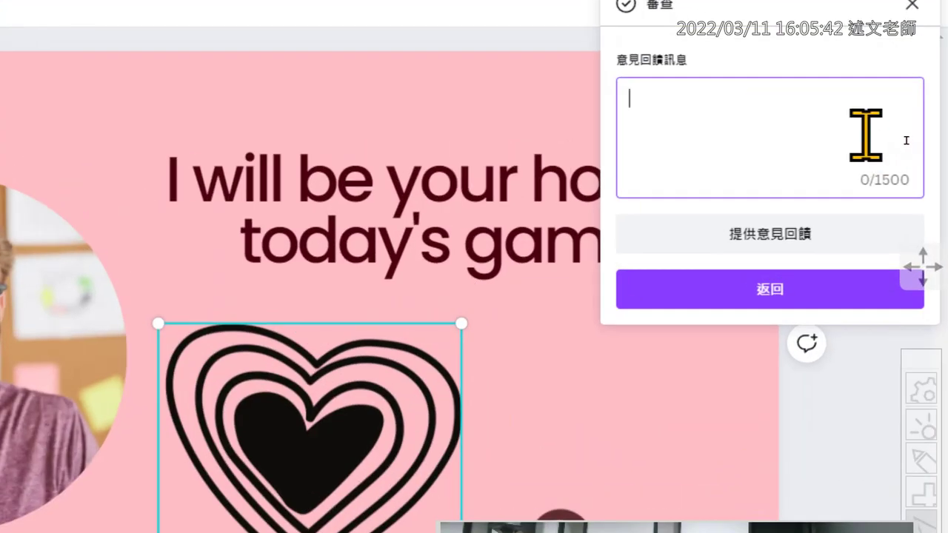
text(加個)
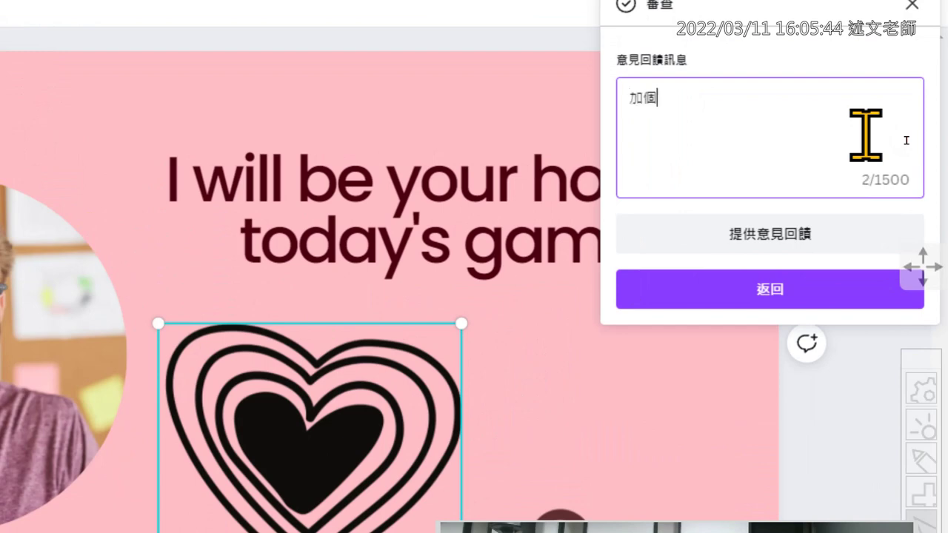
text(愛心更好)
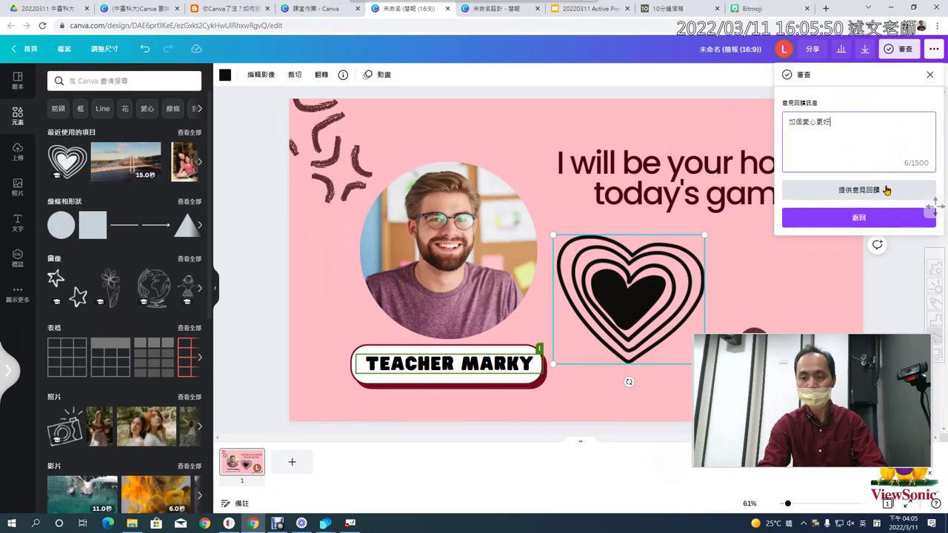
click(822, 229)
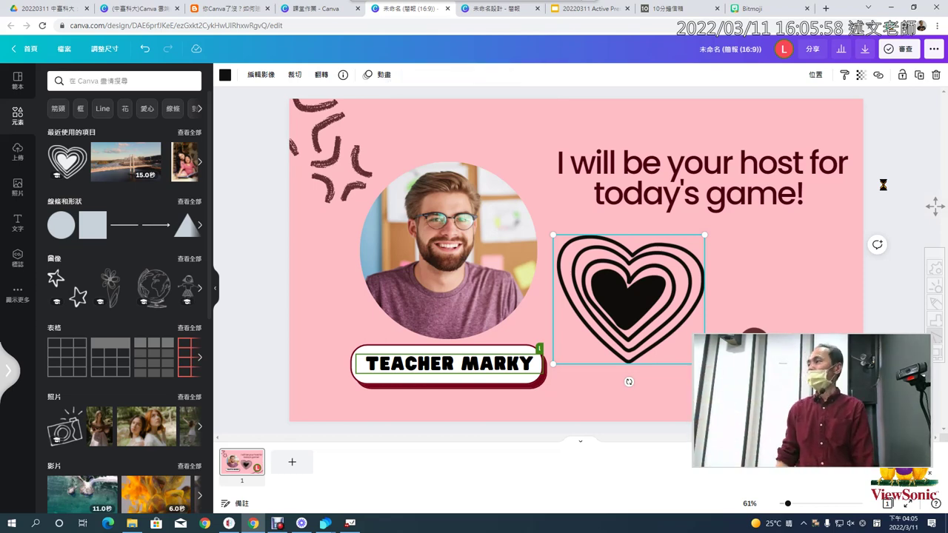
Step: Open the review form for the student's presentation and place the cursor in the empty feedback message field
click(905, 50)
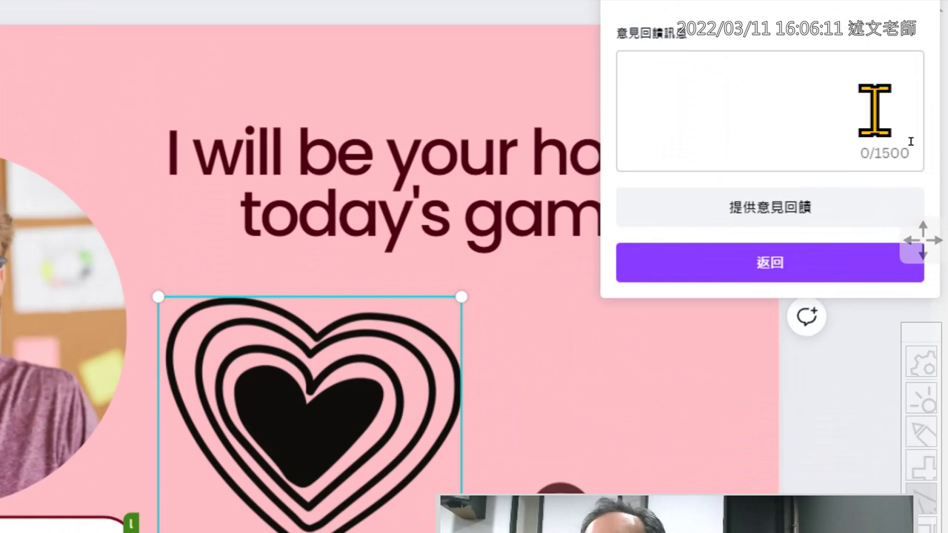
click(874, 111)
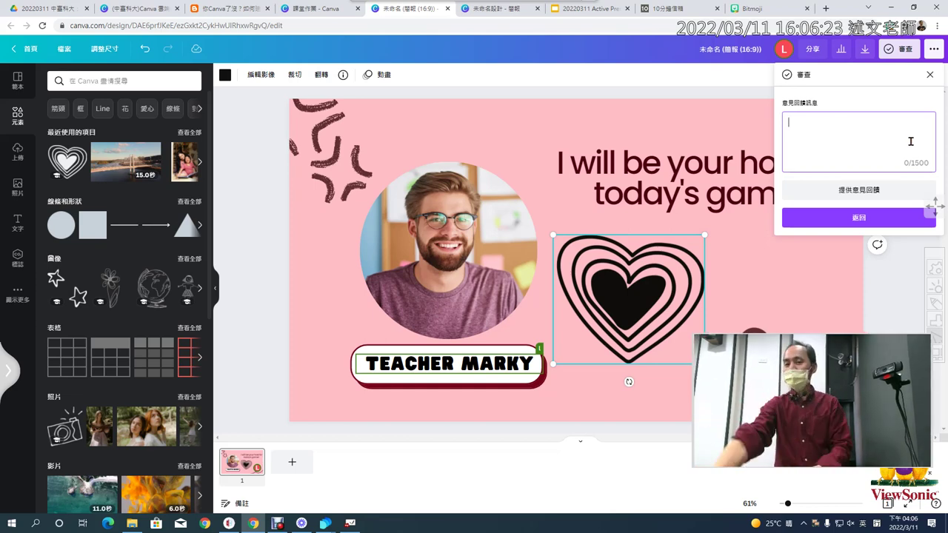
Step: Return to the classwork page, preview the student's edited 未命名 (簡報 (16:9)) submission, and go back to the submissions list
click(322, 13)
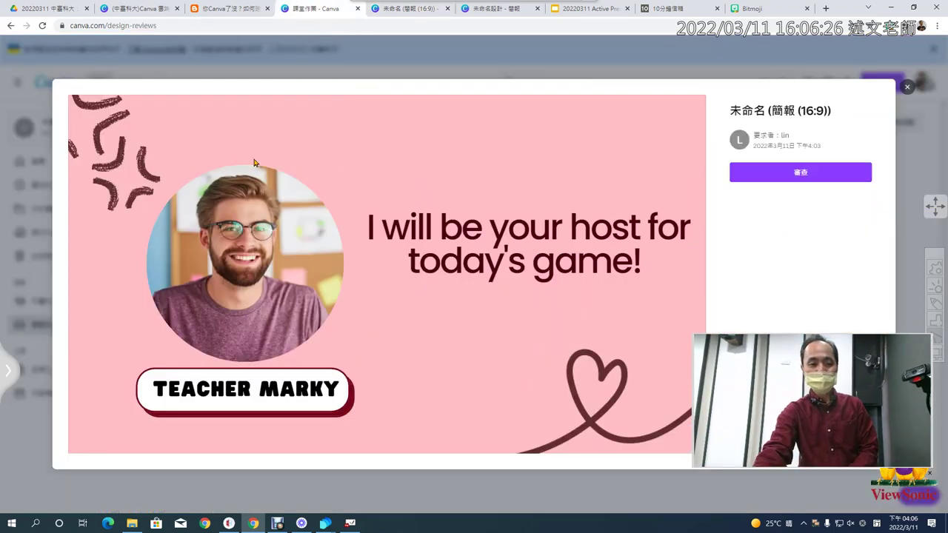
click(908, 90)
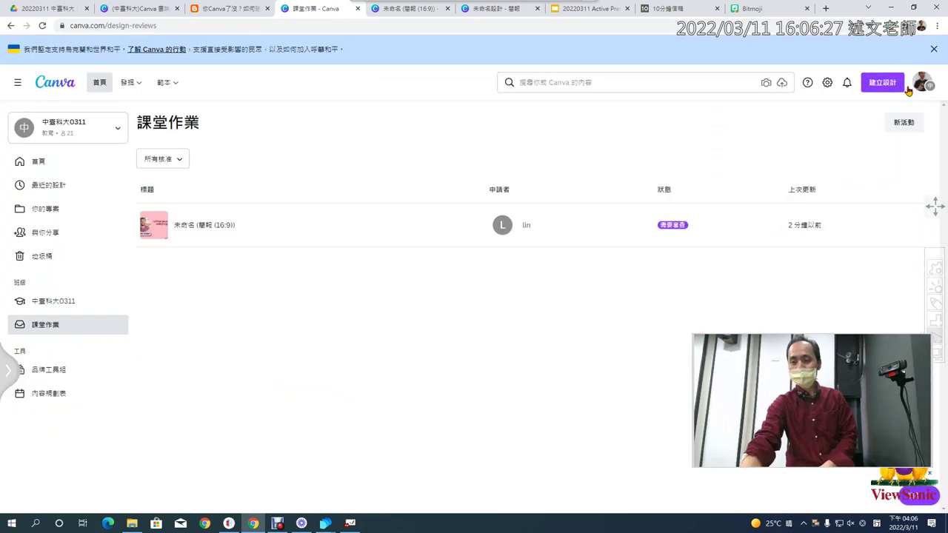
click(219, 229)
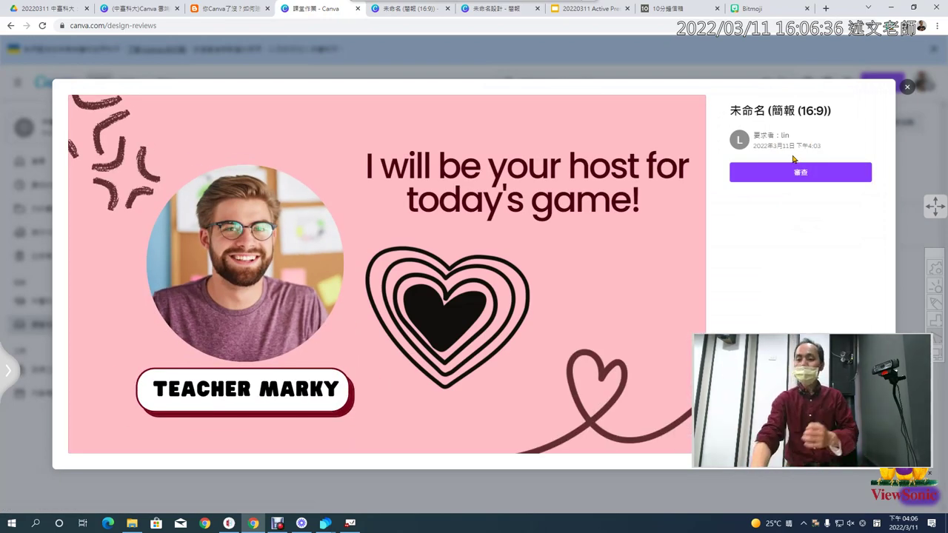
click(907, 87)
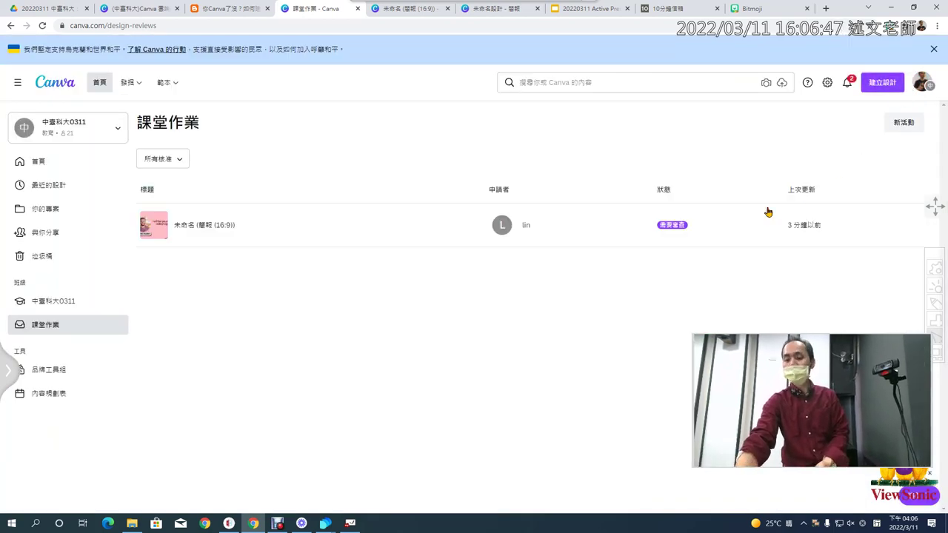
click(681, 232)
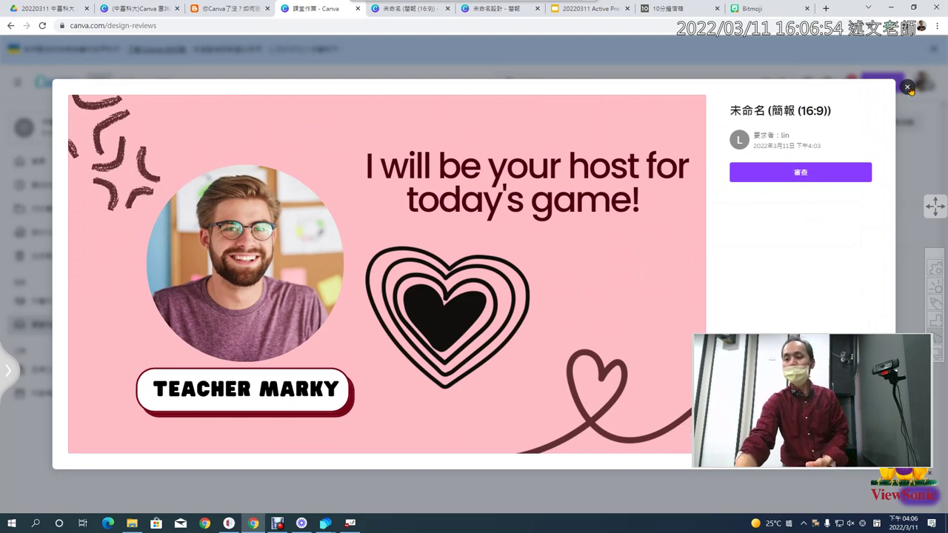
click(908, 88)
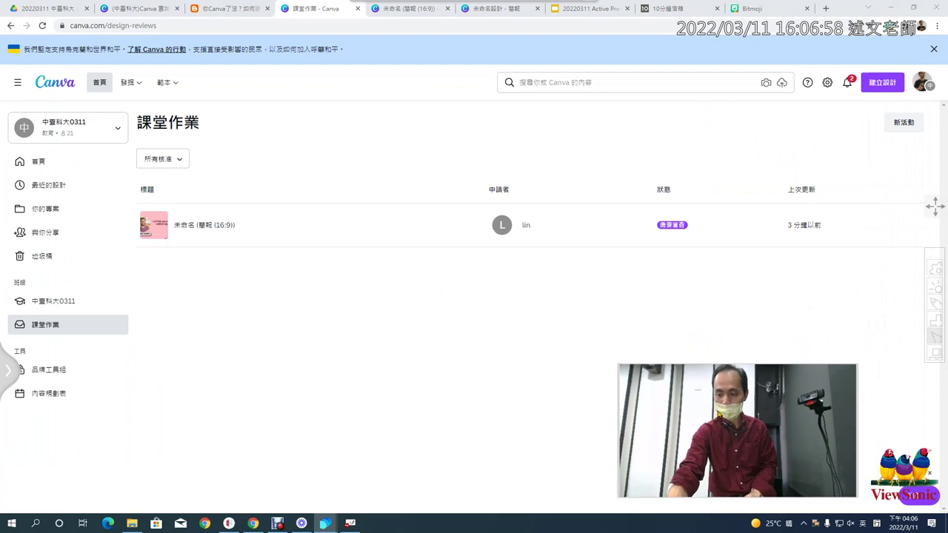
Step: Check the activity notifications for review requests, and reload the 課堂作業 list by way of the 中臺科大0311 class page
click(847, 82)
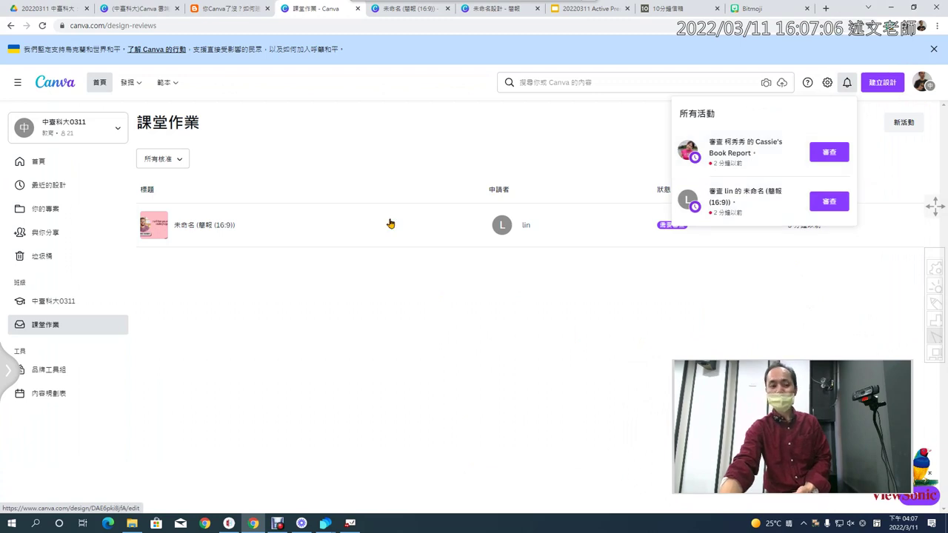
click(57, 300)
click(62, 329)
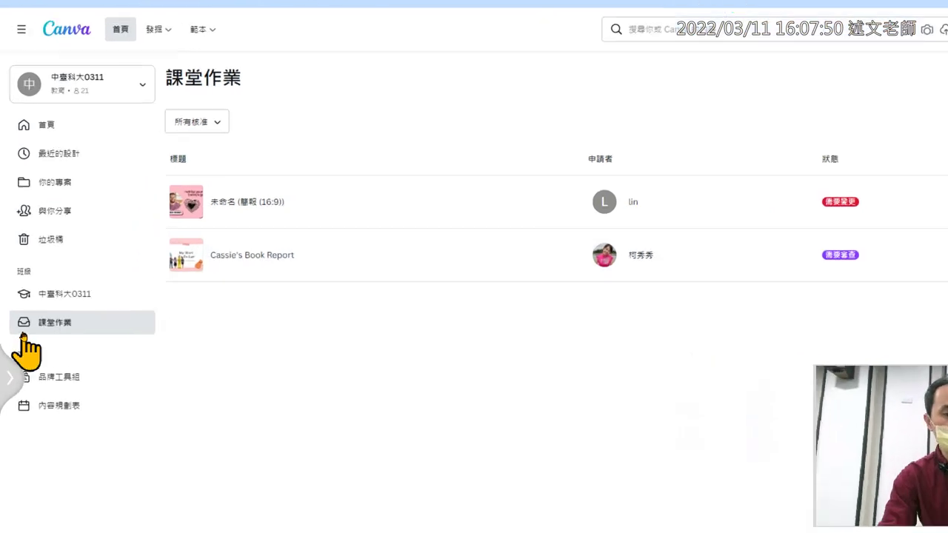
click(36, 331)
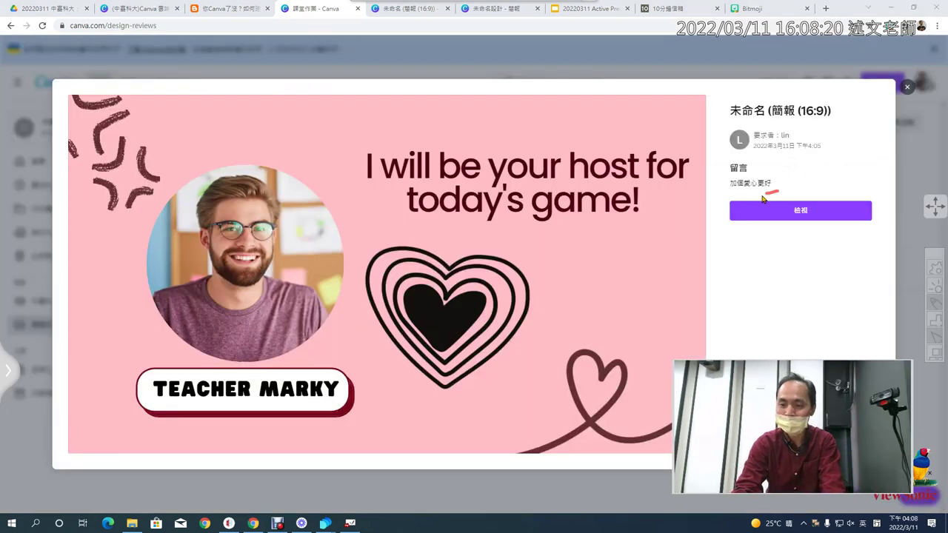
Step: Circle the comment 加個愛心更好 in the 未命名 (簡報 (16:9)) preview with a temporary annotation, and close the preview
mouse_move(762, 197)
mouse_down()
mouse_move(726, 195)
mouse_move(728, 165)
mouse_move(791, 175)
mouse_move(743, 195)
mouse_up()
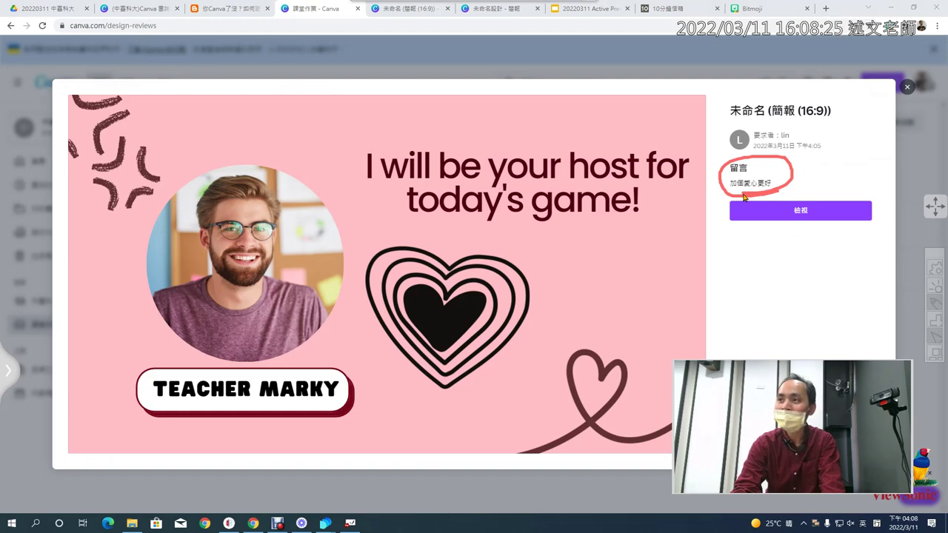
drag(794, 181, 830, 167)
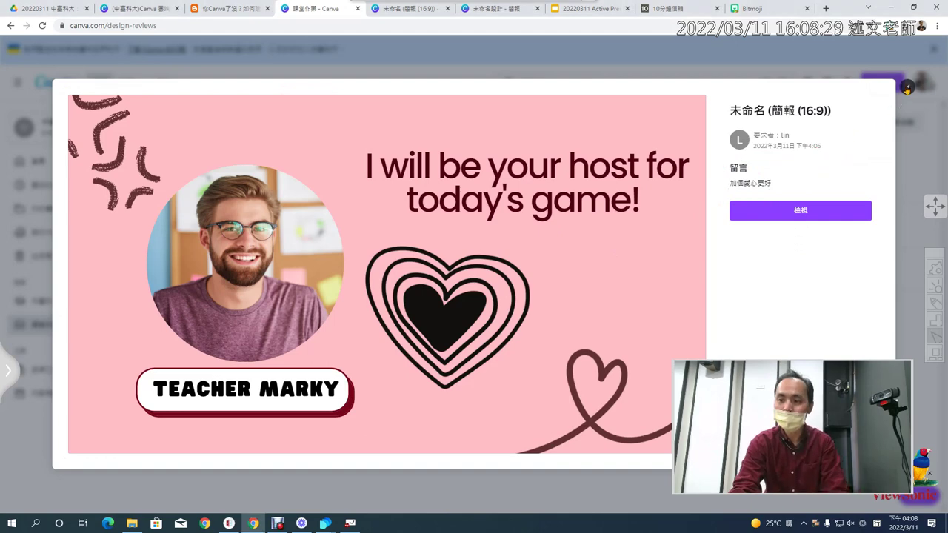
click(906, 86)
Step: Preview the Cassie's Book Report submission with its student comment and return to the classwork list
click(537, 273)
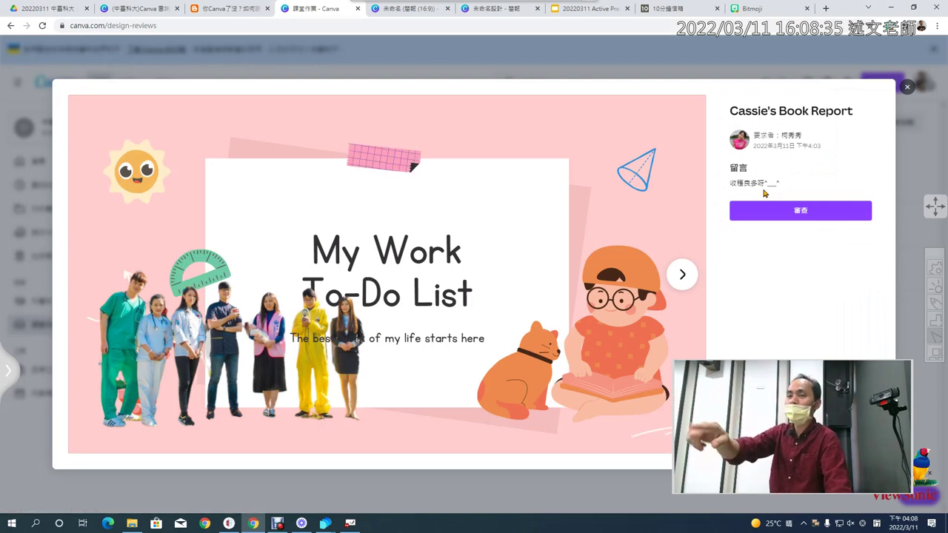
key(Escape)
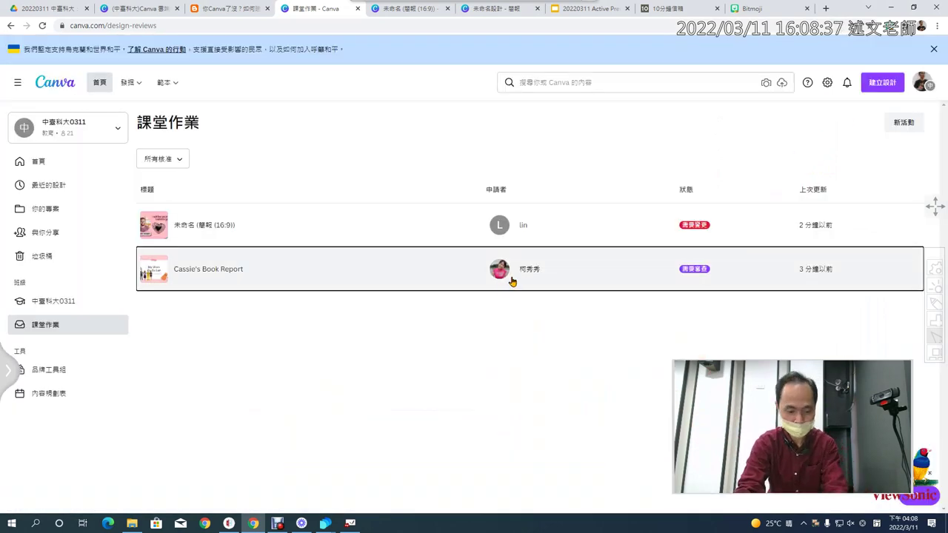